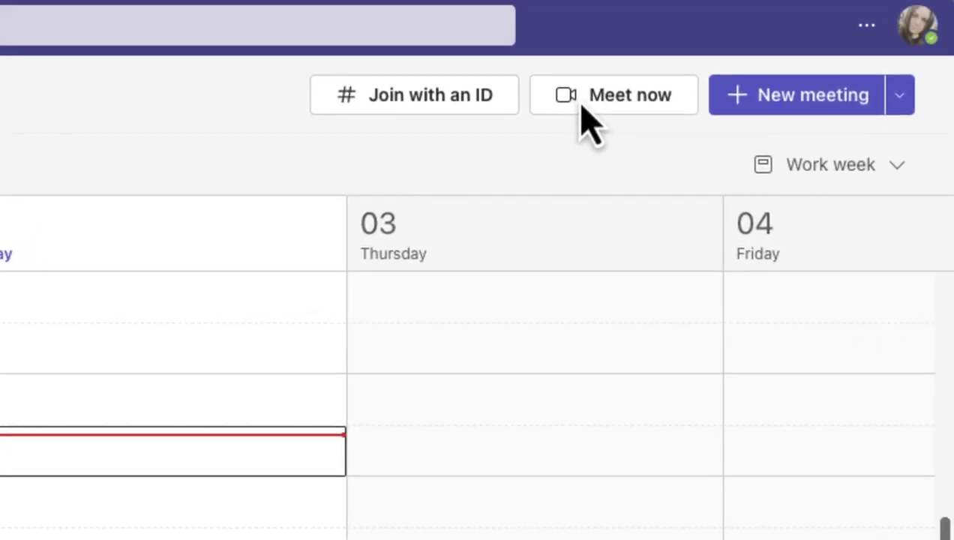
Preview the Meet now instant meeting options.
left_click(606, 107)
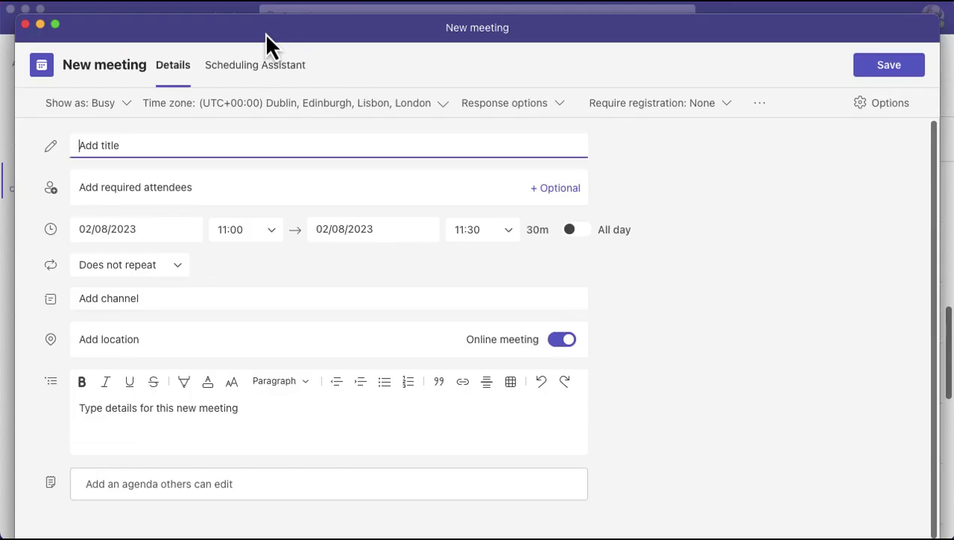
Enter 'Project Meeting' as the new meeting's title.
left_click_drag(266, 33, 266, 23)
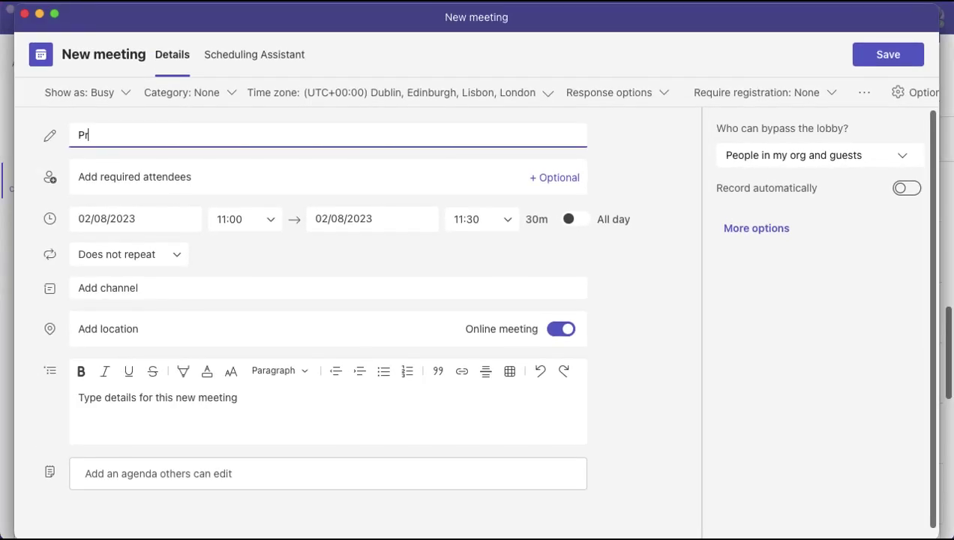
type("oject Meeting")
left_click(94, 180)
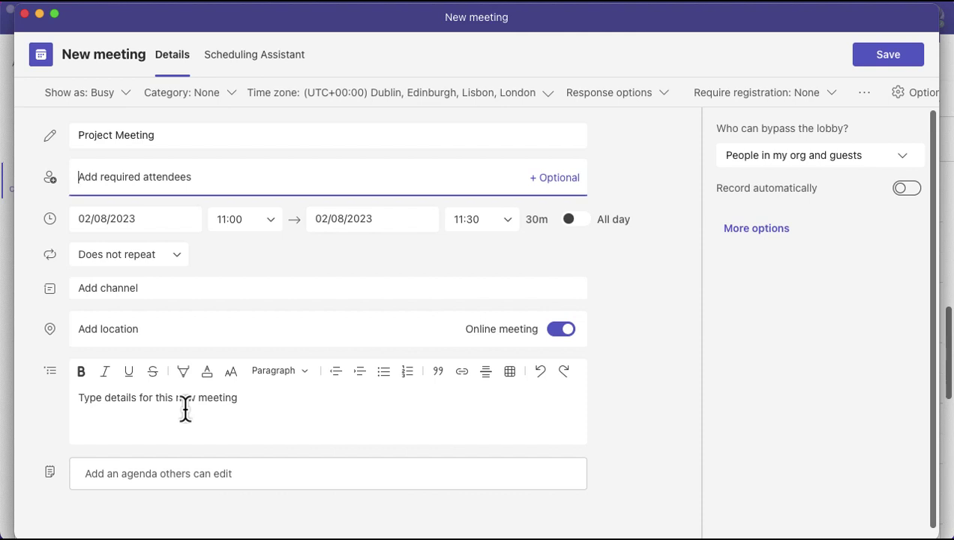
Leave lobby bypass set to People in my org and guests.
left_click(800, 159)
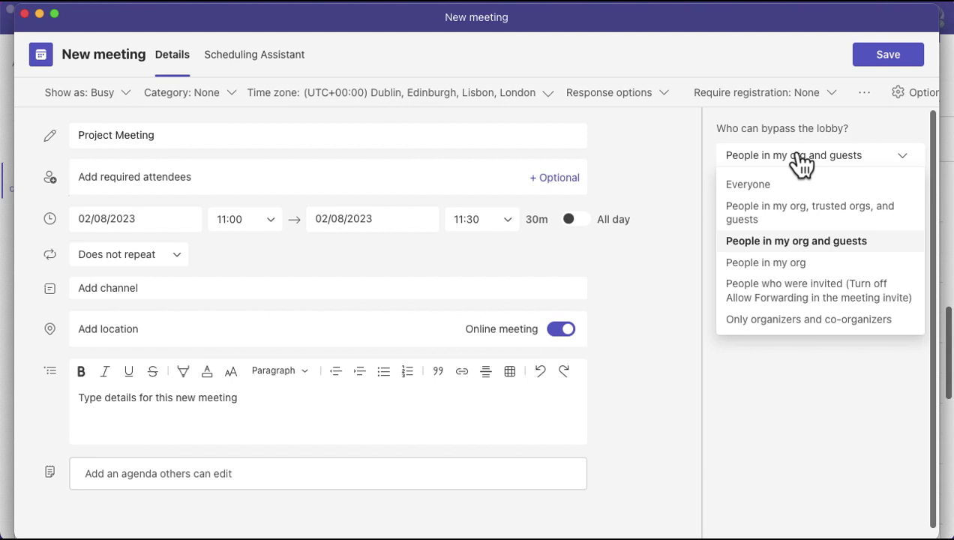
left_click(800, 159)
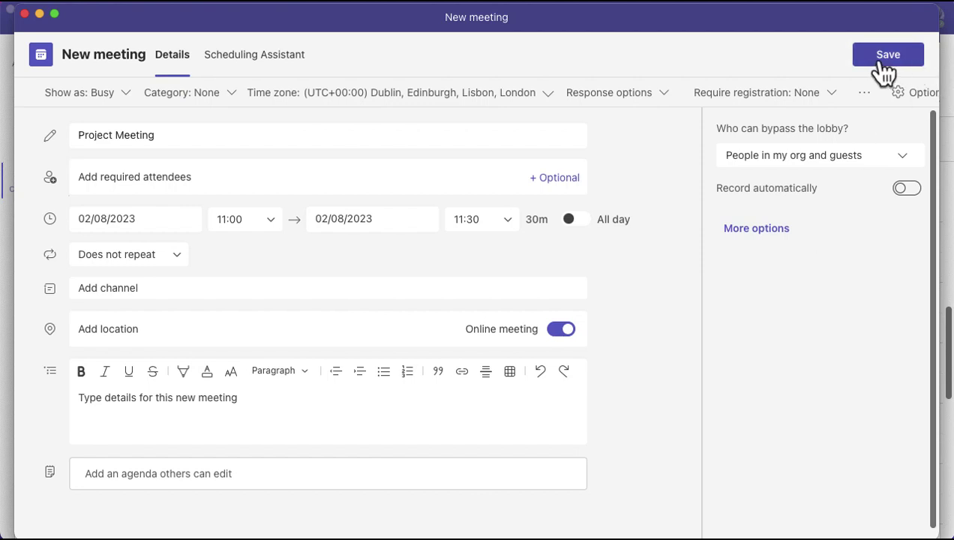
Discard the Project Meeting draft and start a new meeting at Wednesday 11:00.
left_click(24, 13)
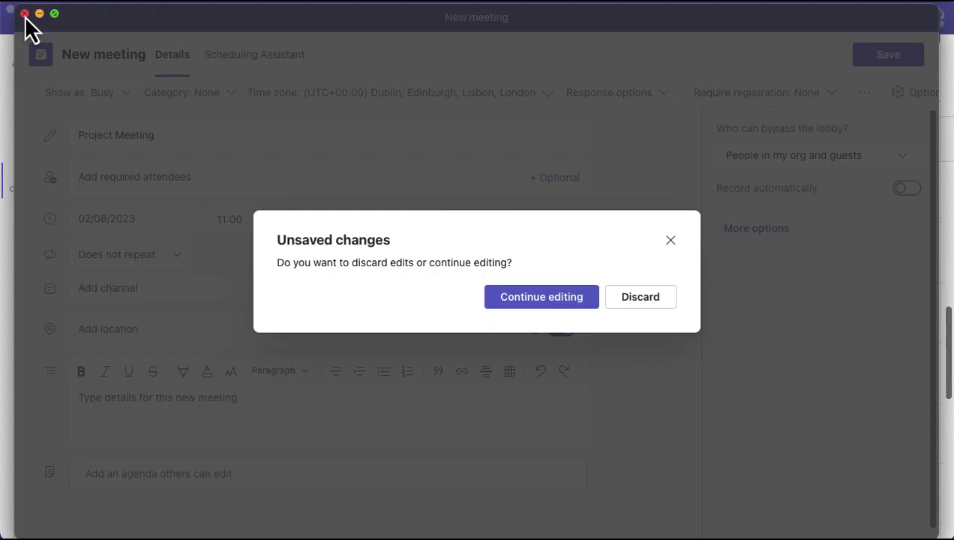
left_click(641, 298)
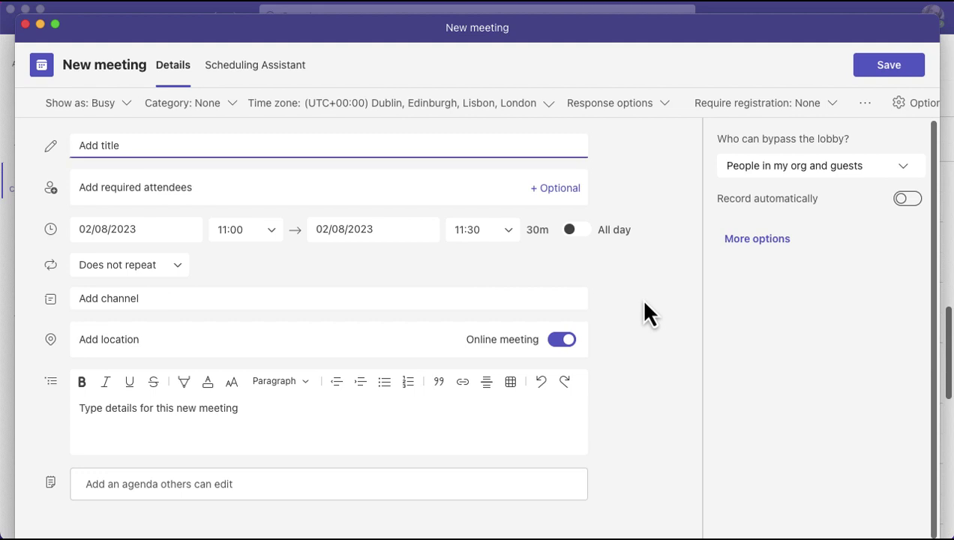
left_click(24, 24)
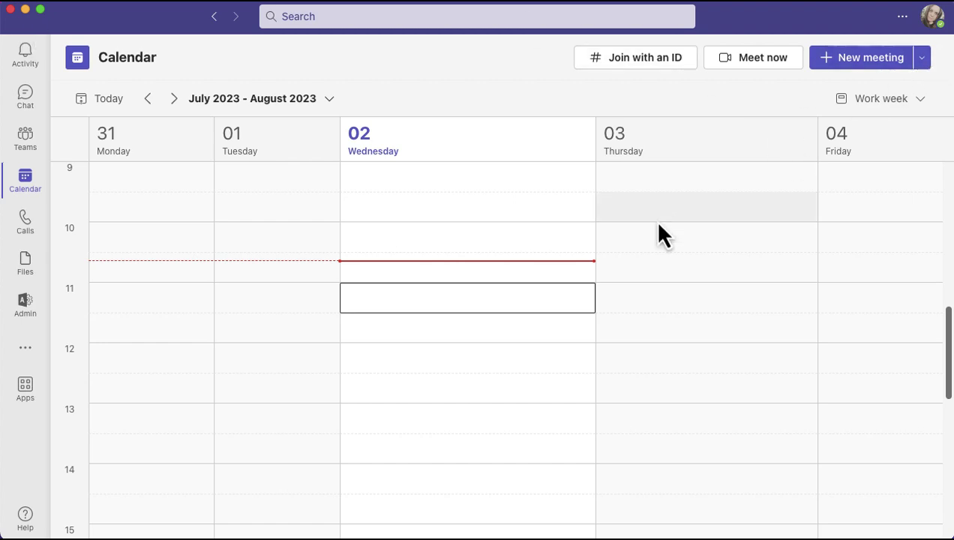
left_click(451, 306)
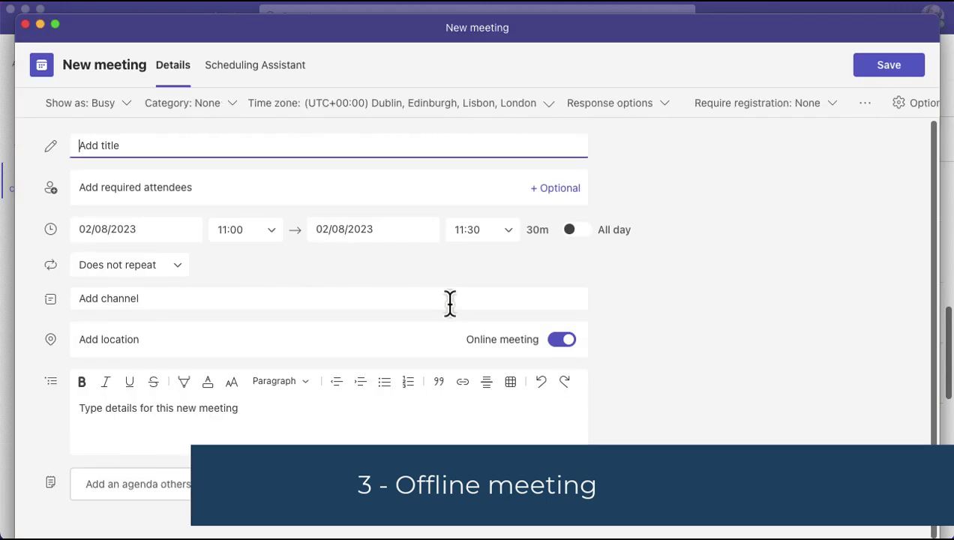
Turn off Online meeting for the new Wednesday 11:00 meeting.
left_click(516, 41)
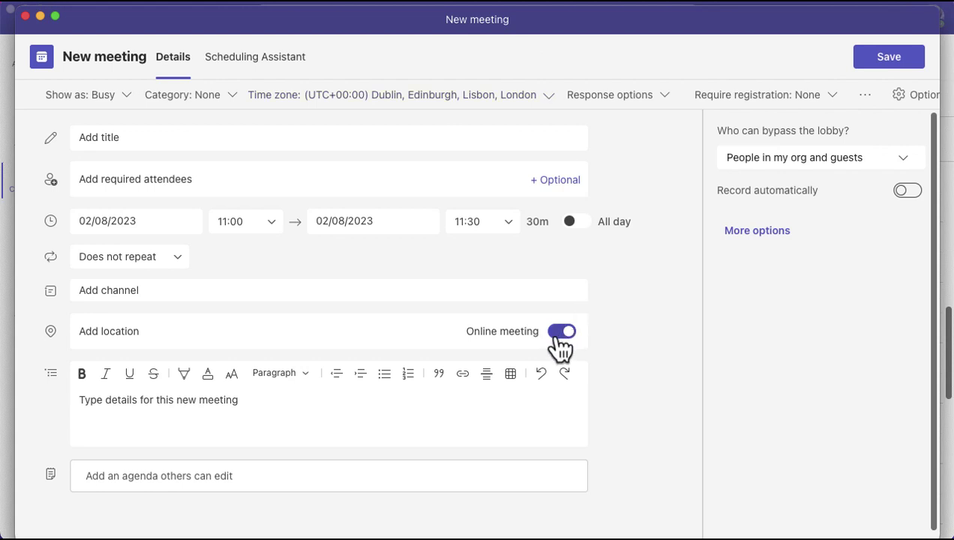
left_click(560, 335)
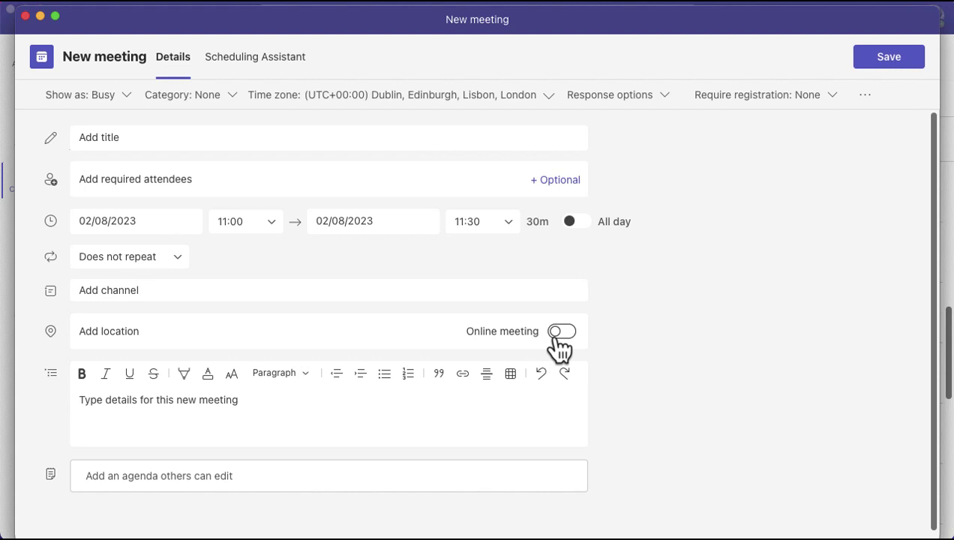
Discard the unsaved offline meeting draft and close its window.
left_click(290, 185)
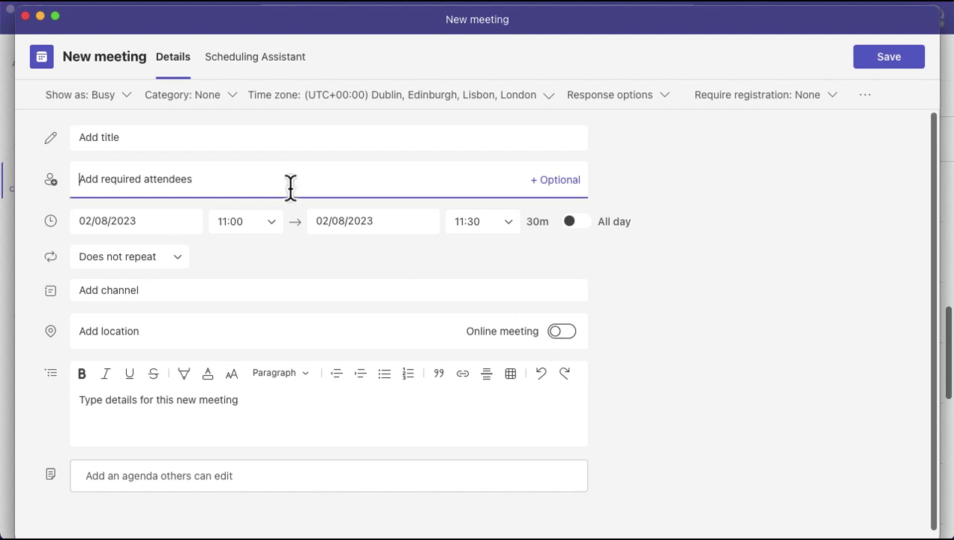
left_click(25, 18)
left_click(631, 304)
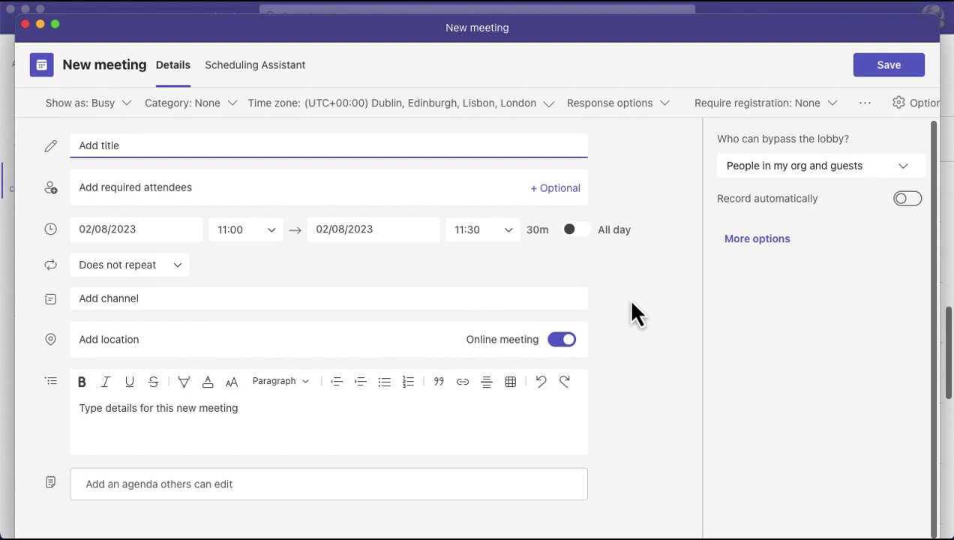
left_click(25, 24)
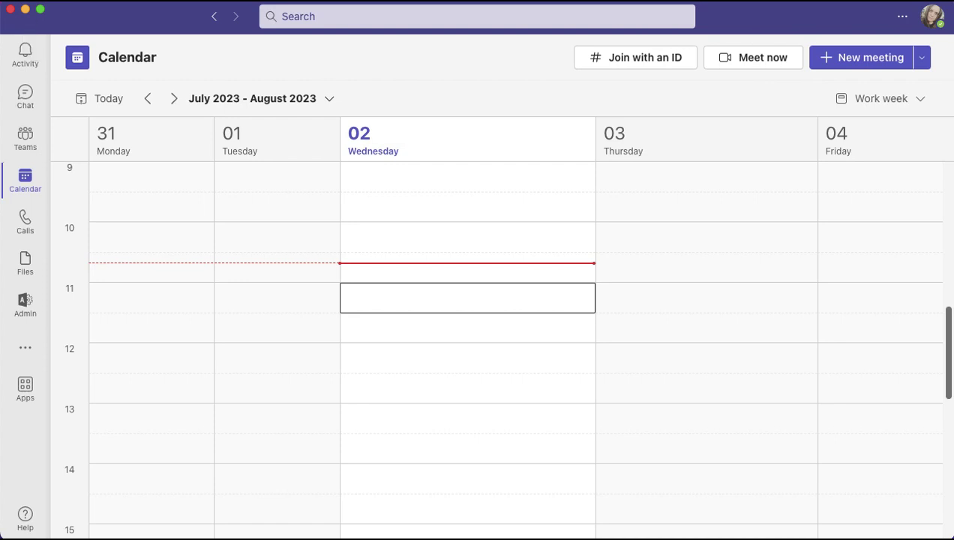
Show the other meeting types in the New meeting dropdown.
left_click(922, 58)
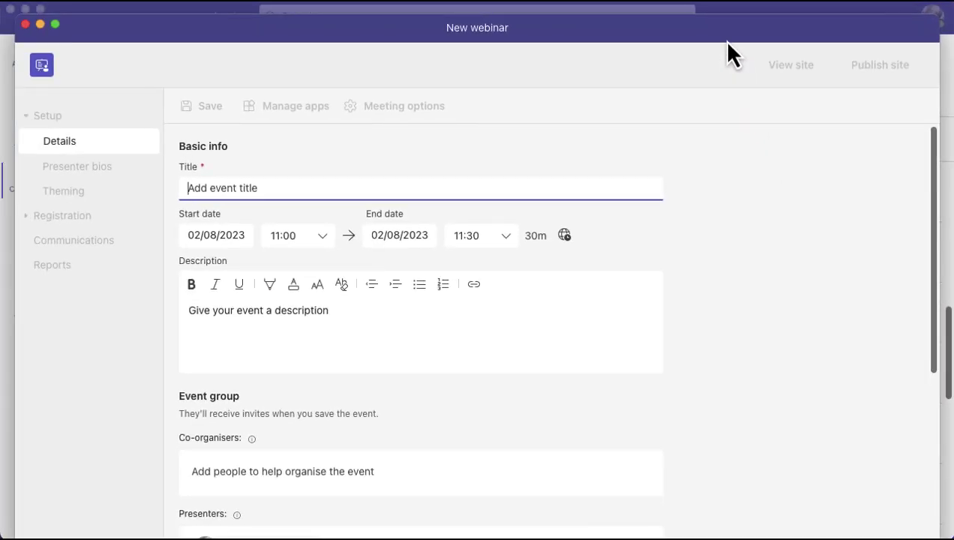
left_click_drag(722, 37, 723, 29)
left_click(267, 180)
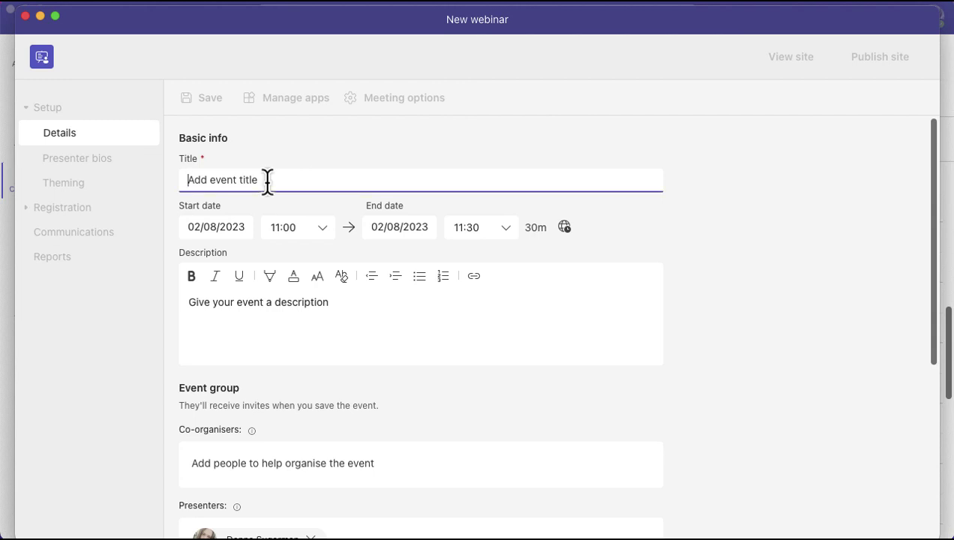
type("New product launch")
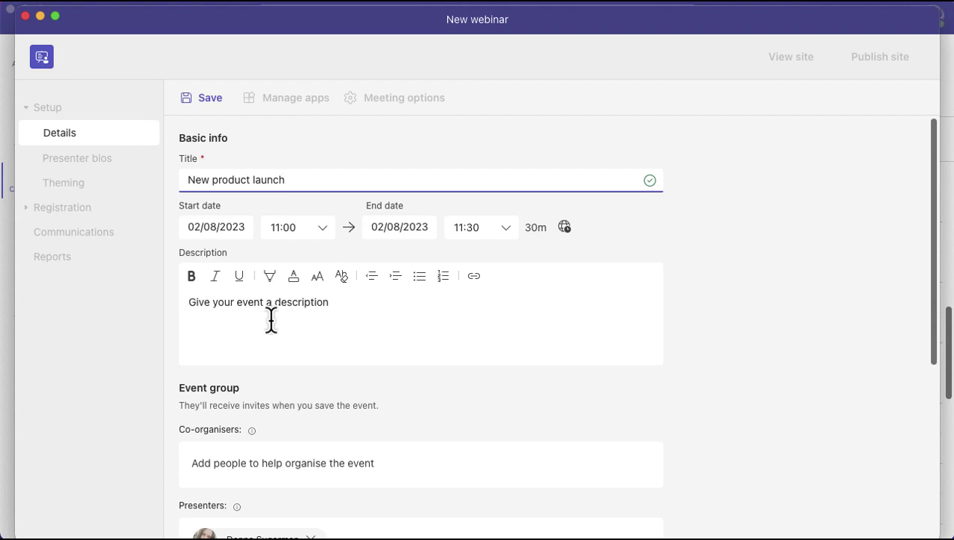
scroll(271, 320, "down", 5)
scroll(270, 319, "down", 2)
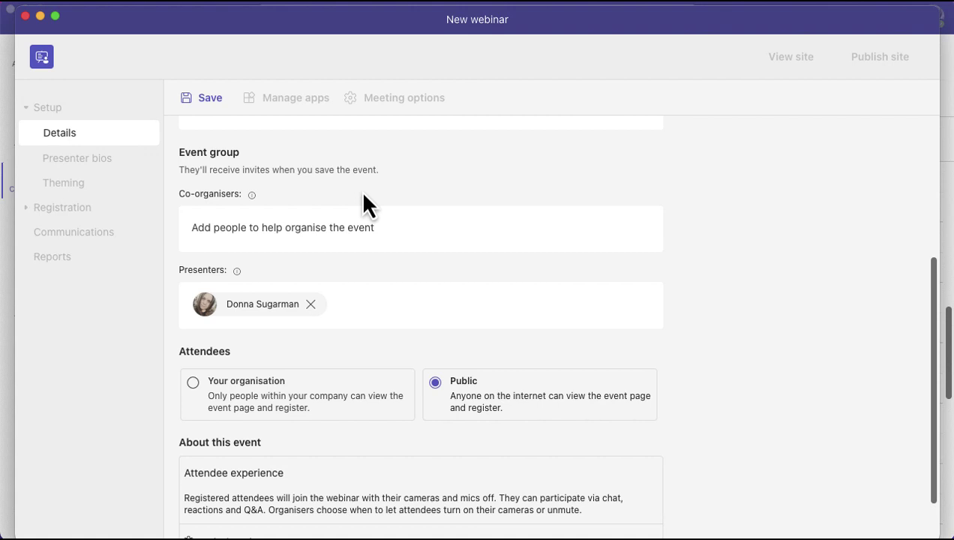
left_click(311, 237)
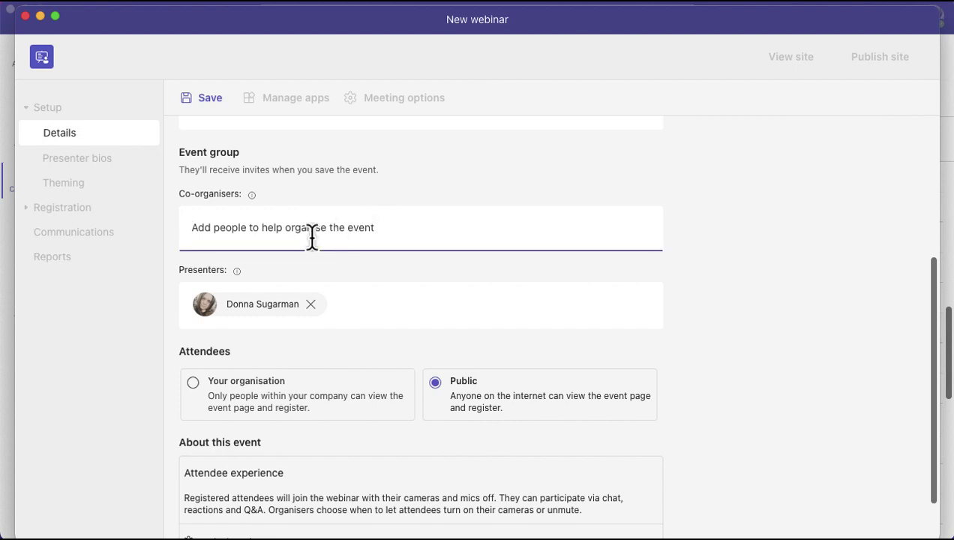
left_click(334, 312)
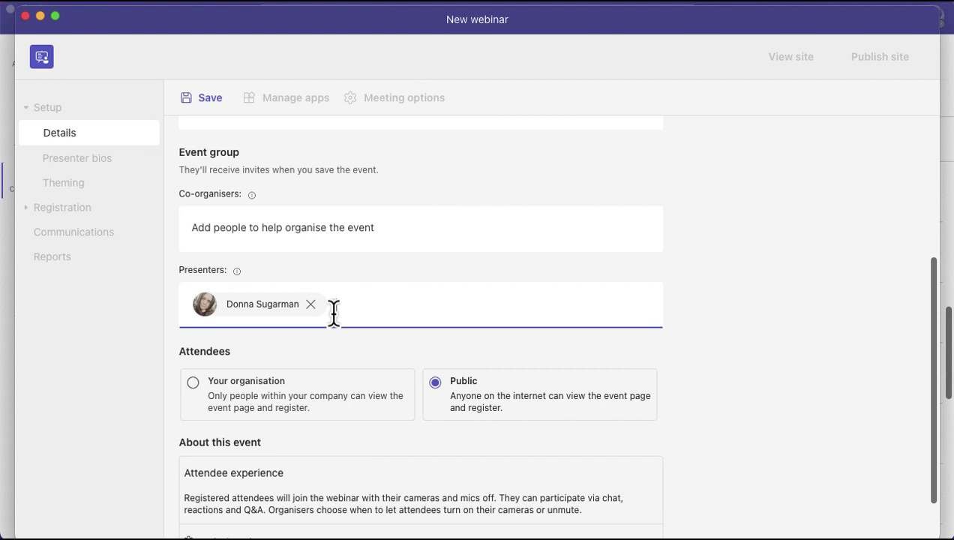
scroll(729, 379, "down", 2)
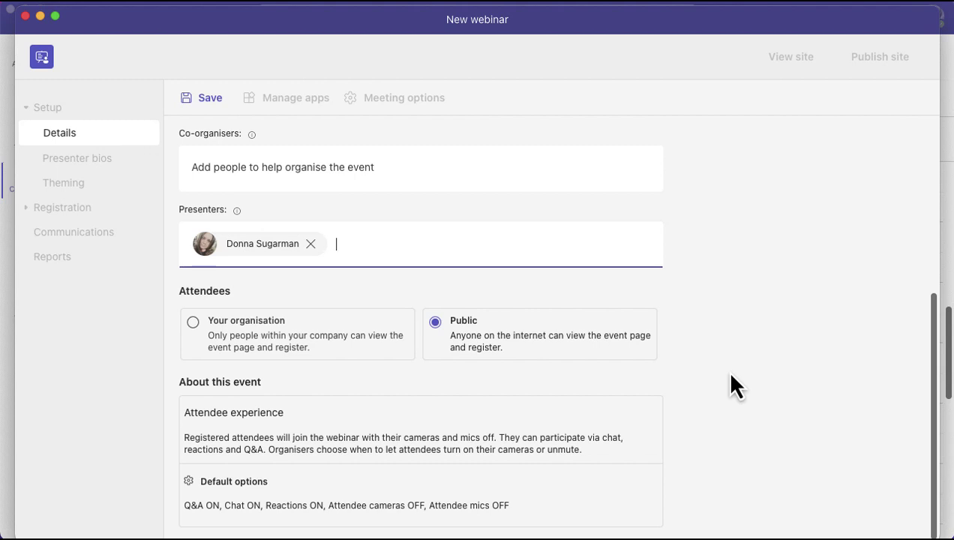
Save the 'New product launch' webinar draft for 02/08/2023, 11:00–11:30.
left_click(210, 99)
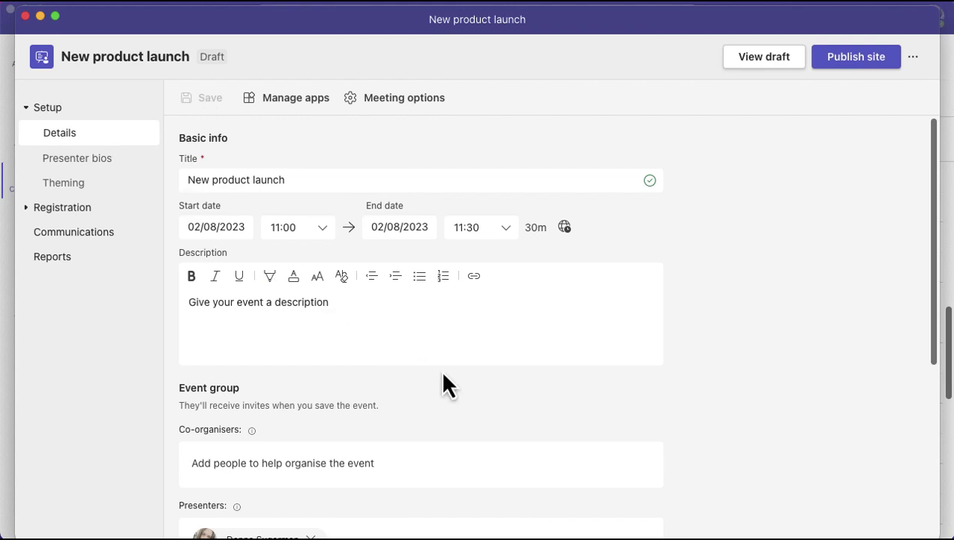
scroll(443, 384, "down", 5)
scroll(439, 384, "down", 2)
scroll(439, 383, "up", 6)
scroll(445, 385, "up", 1)
Review the Presenter bios, Theming, Registration configuration, Attendee status and Communications pages.
left_click(69, 161)
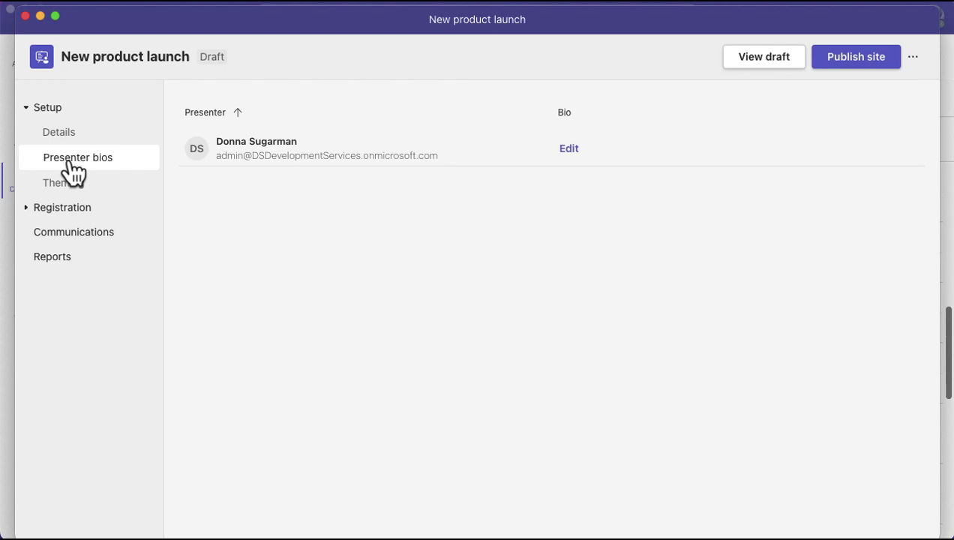
left_click(68, 189)
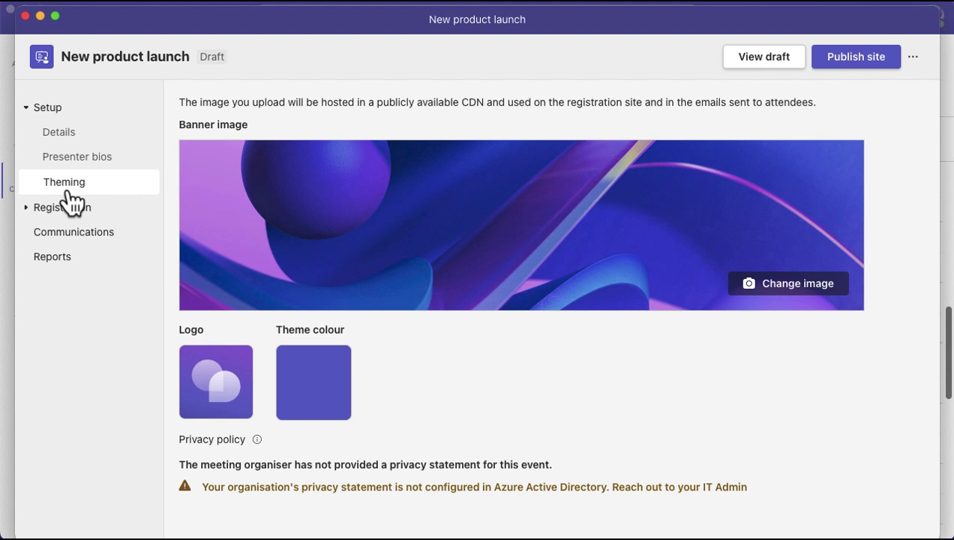
left_click(27, 212)
left_click(60, 241)
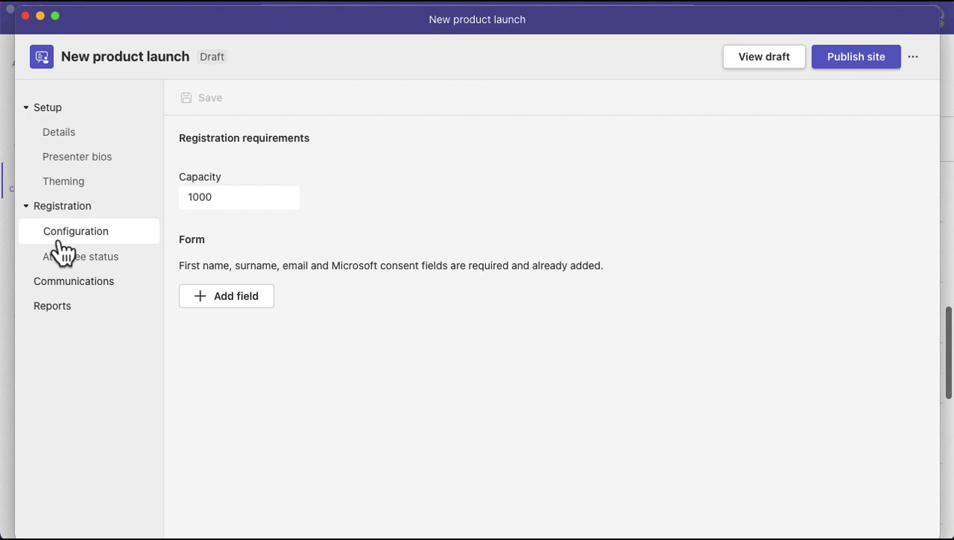
left_click(80, 263)
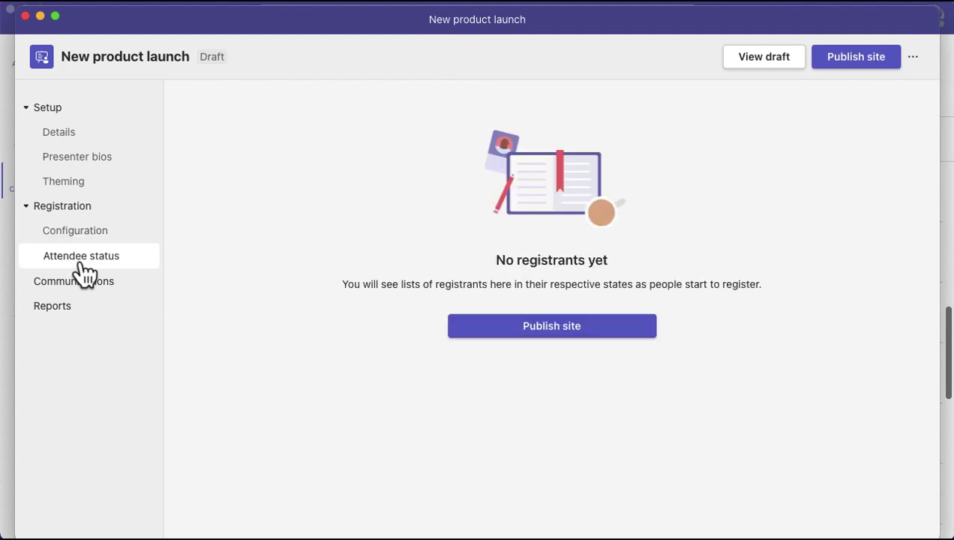
left_click(86, 289)
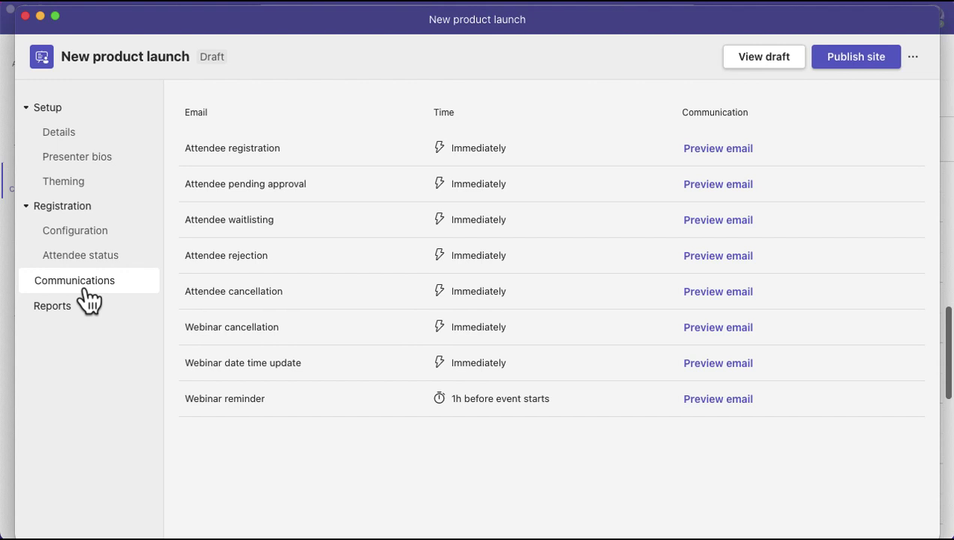
View the webinar's Reports page, which has no reports until the event ends.
left_click(59, 314)
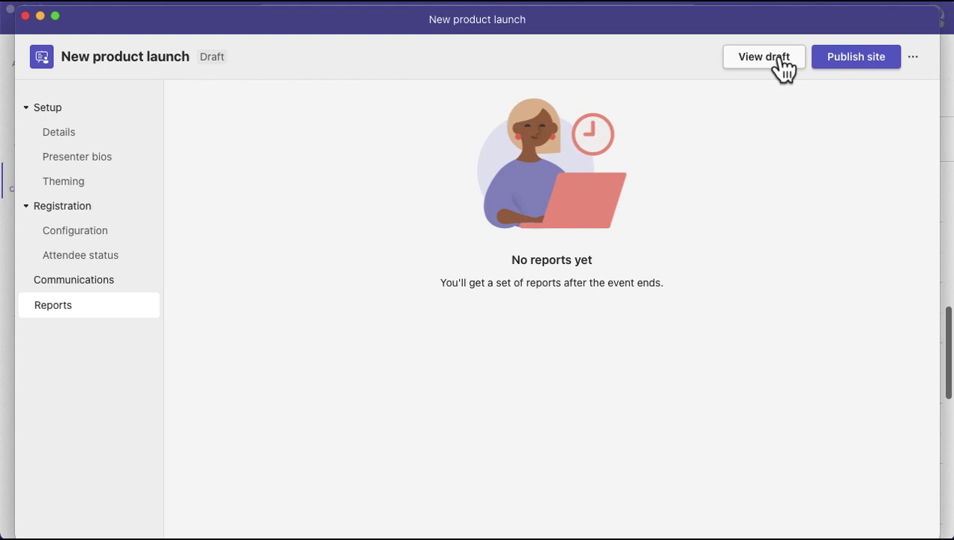
Publish the New product launch webinar's registration site and dismiss the share-link confirmation.
left_click(854, 58)
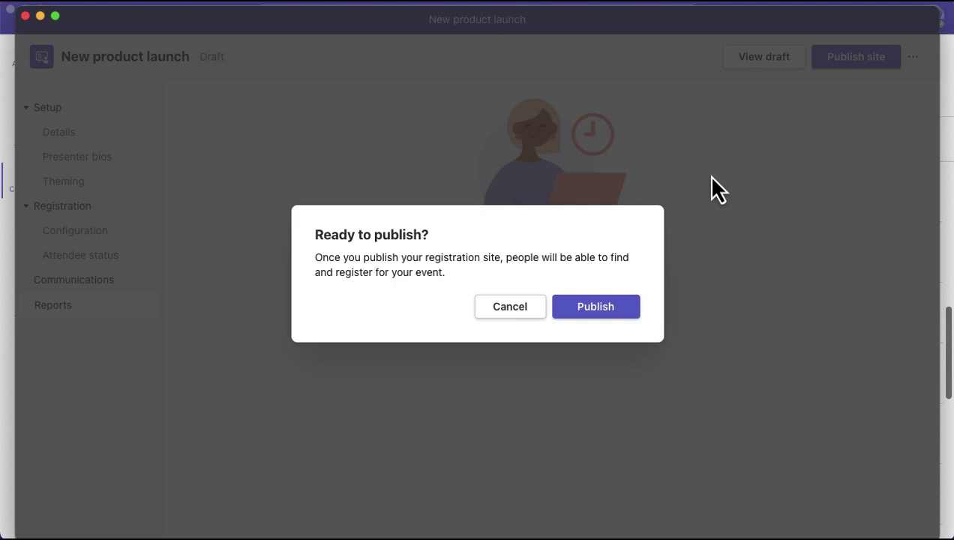
left_click(603, 311)
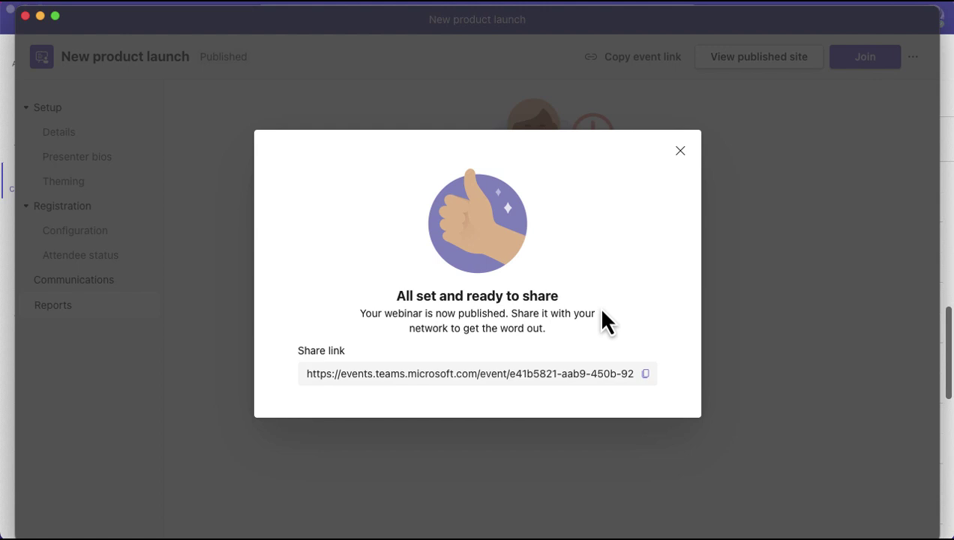
left_click(681, 151)
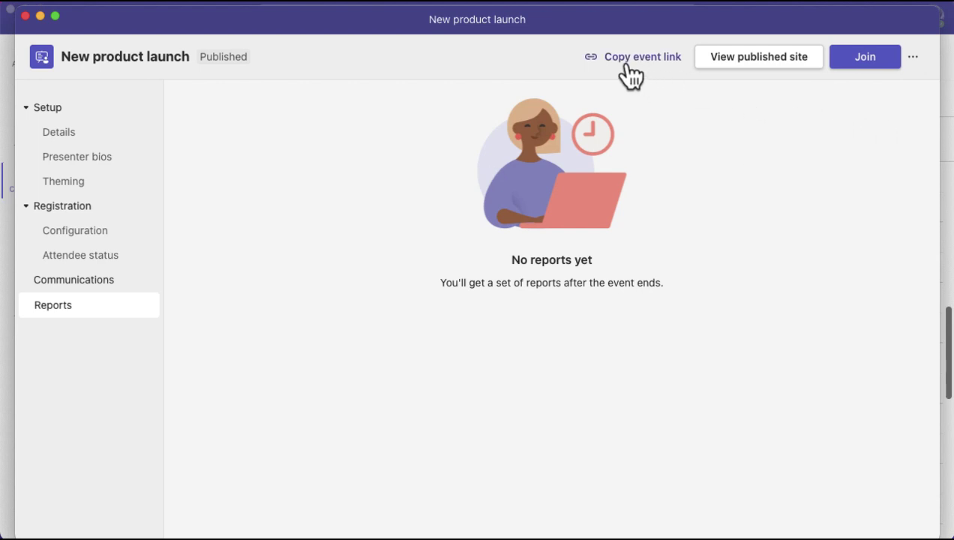
left_click(914, 63)
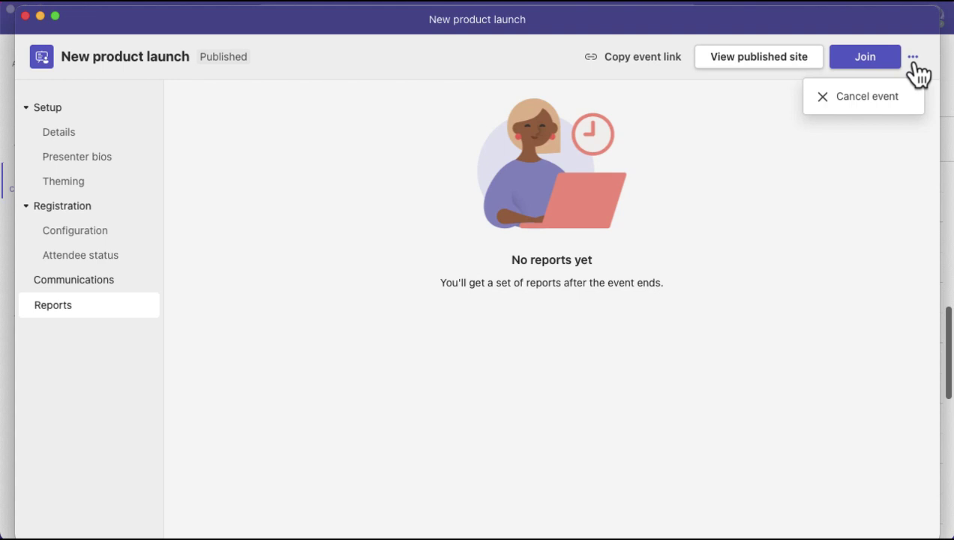
Return to the New product launch Details page for 2 August 2023, 11:00–11:30.
left_click(24, 16)
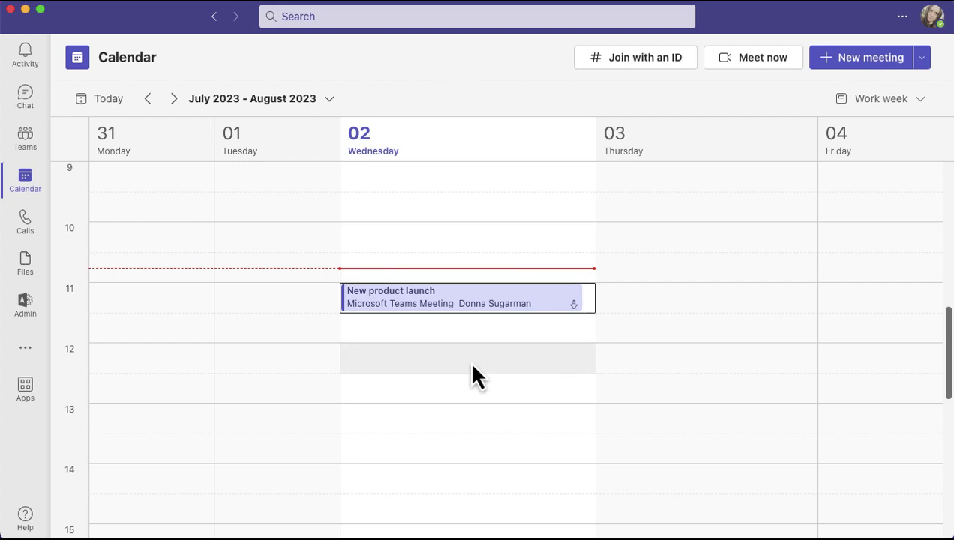
left_click(453, 303)
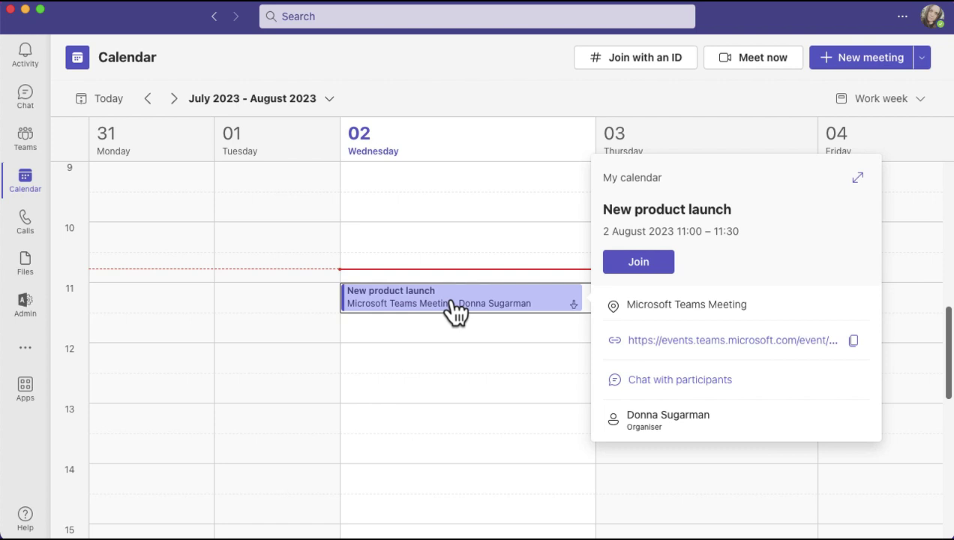
double_click(451, 301)
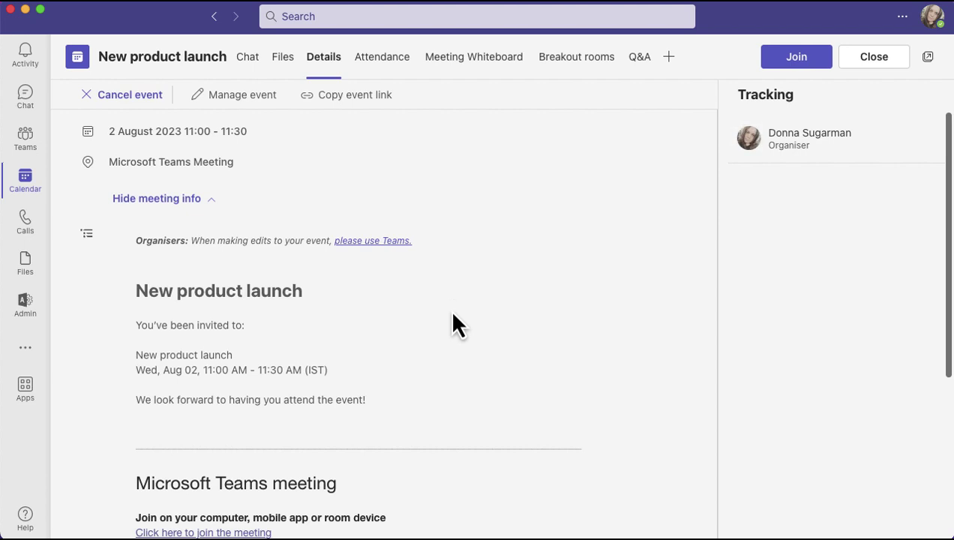
scroll(458, 353, "down", 5)
scroll(469, 390, "up", 5)
left_click(252, 96)
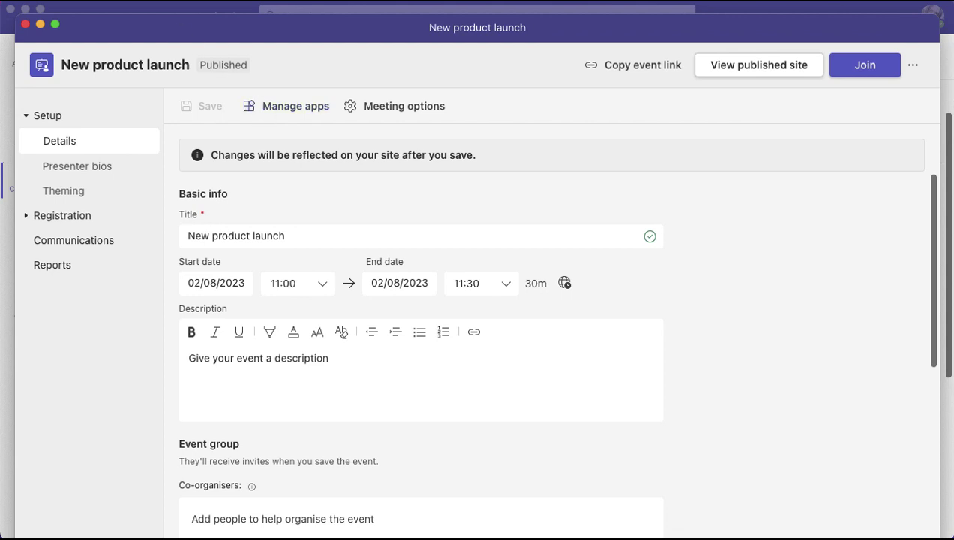
left_click(24, 25)
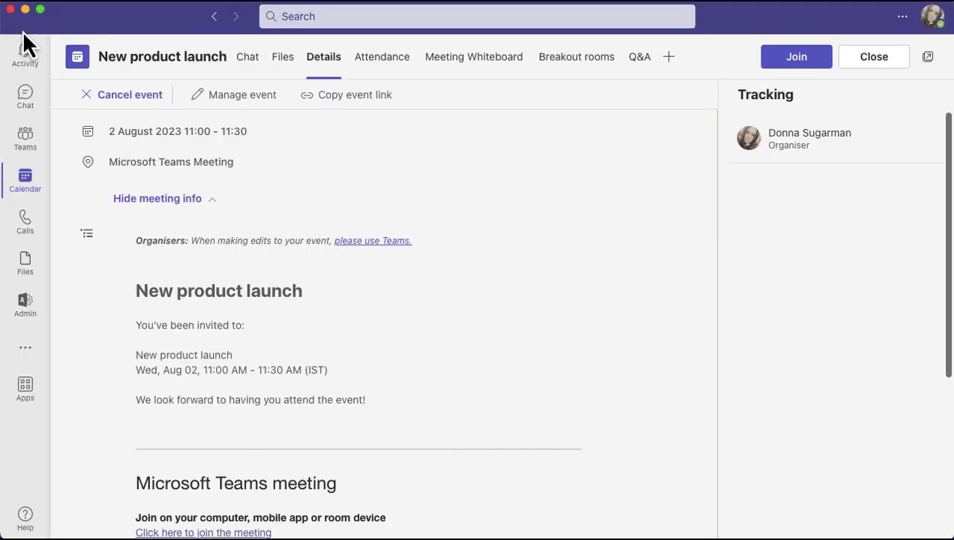
Leave the meeting details and start a Virtual appointment for 02/08/2023, 11:00–11:30.
left_click(885, 60)
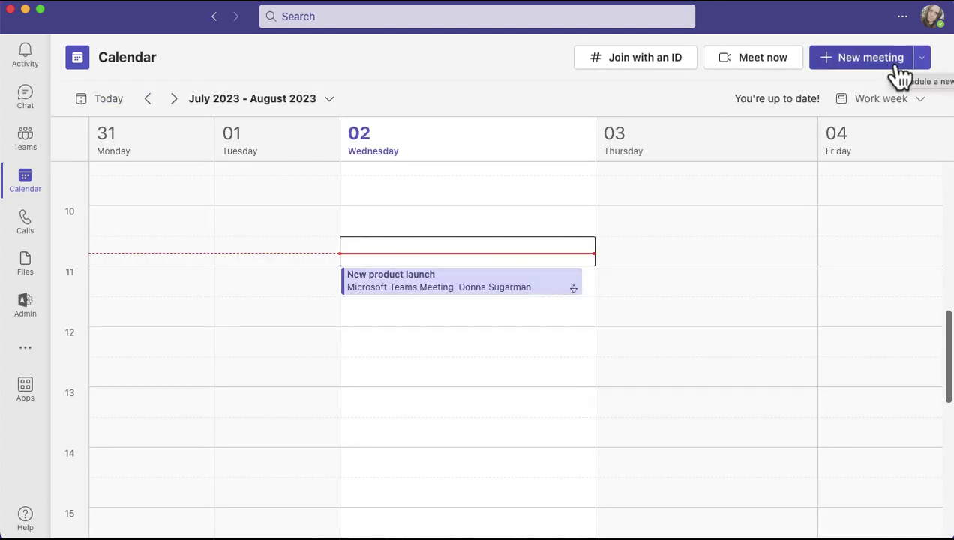
left_click(921, 60)
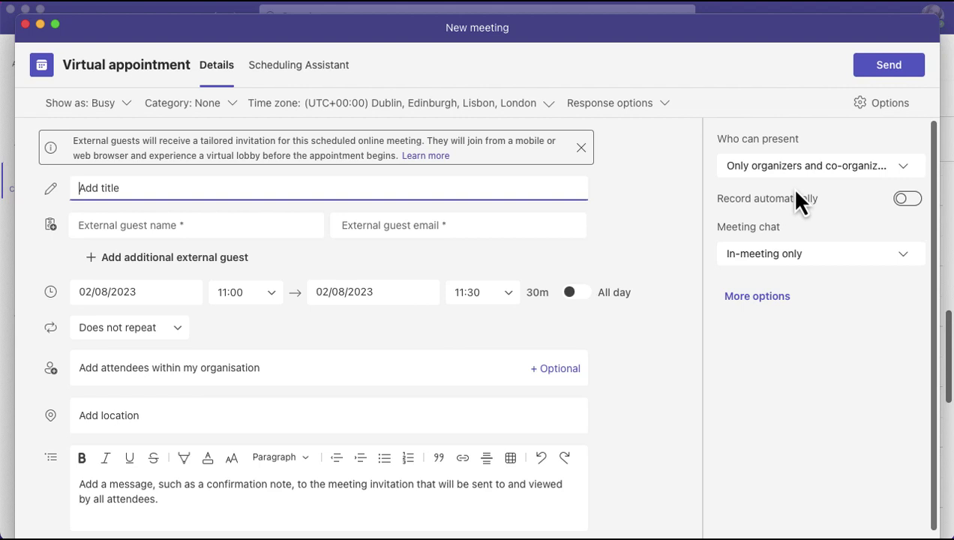
Title the appointment 'Product demo' and enter the external guest's full name and e-mail.
type("Product demo")
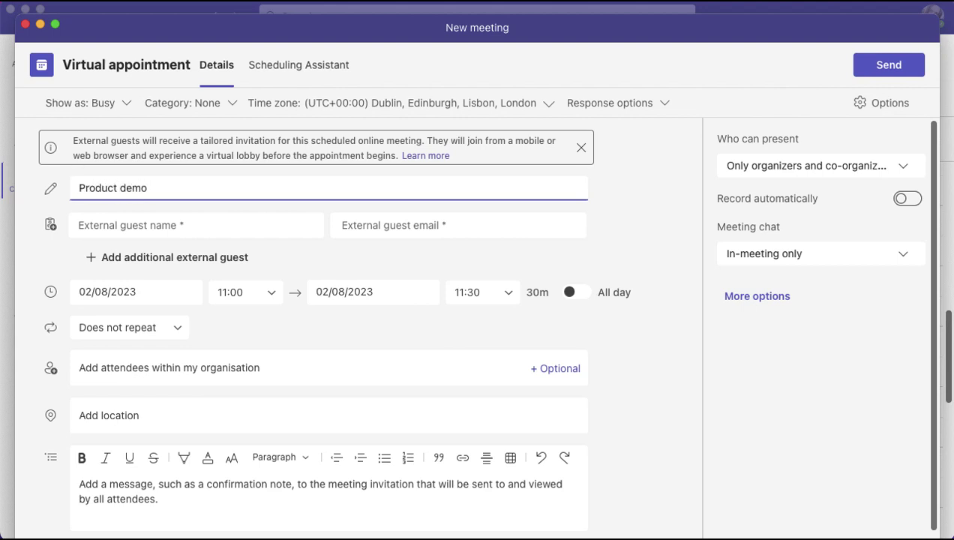
left_click(151, 220)
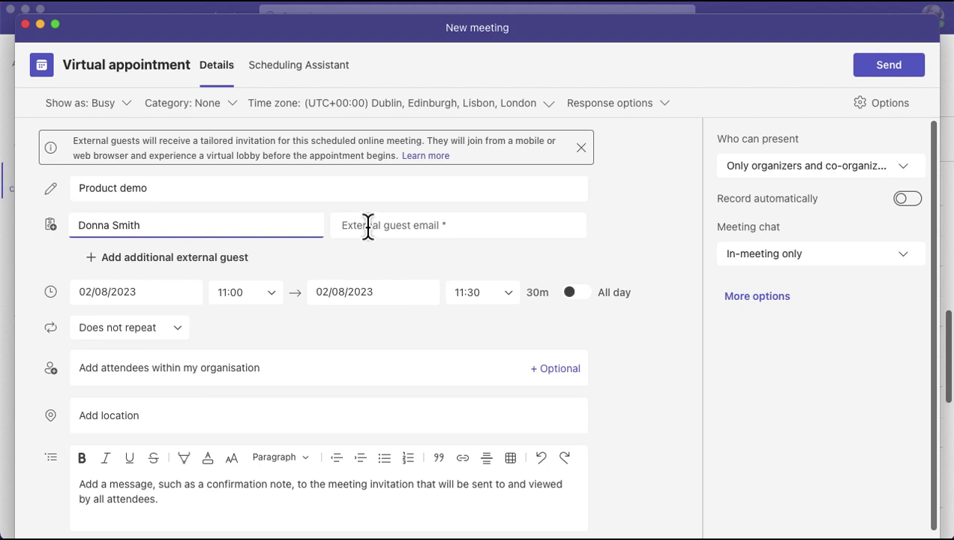
left_click(366, 224)
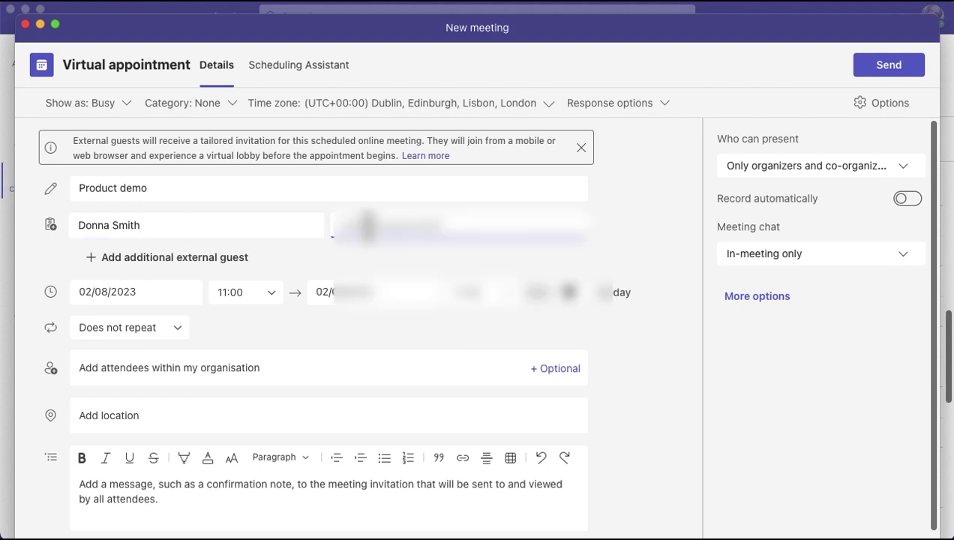
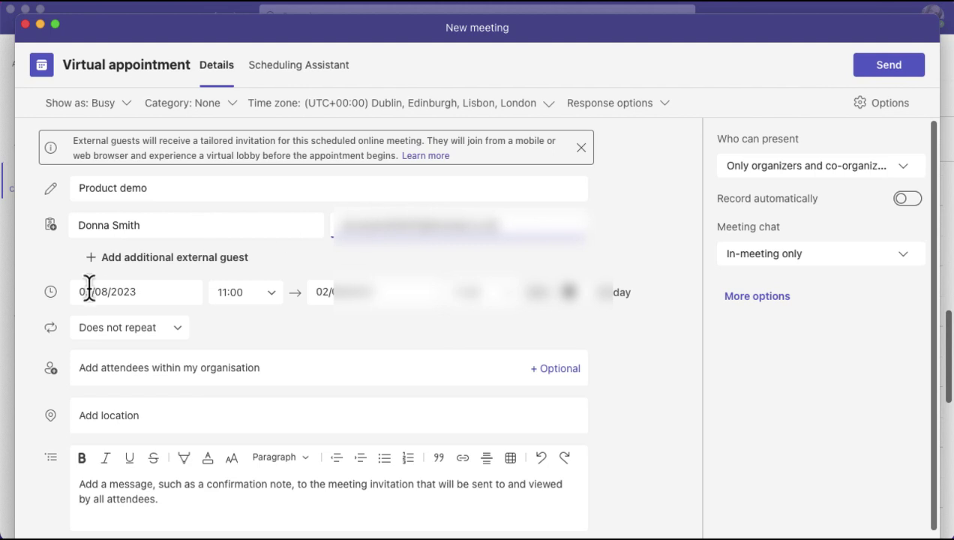
Add a blank second external guest row below the first guest.
left_click(116, 262)
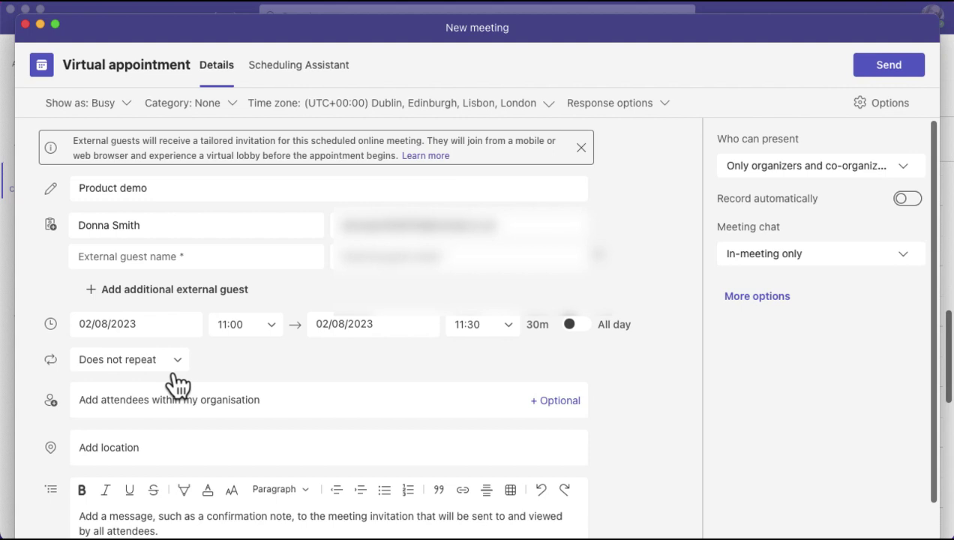
left_click(122, 399)
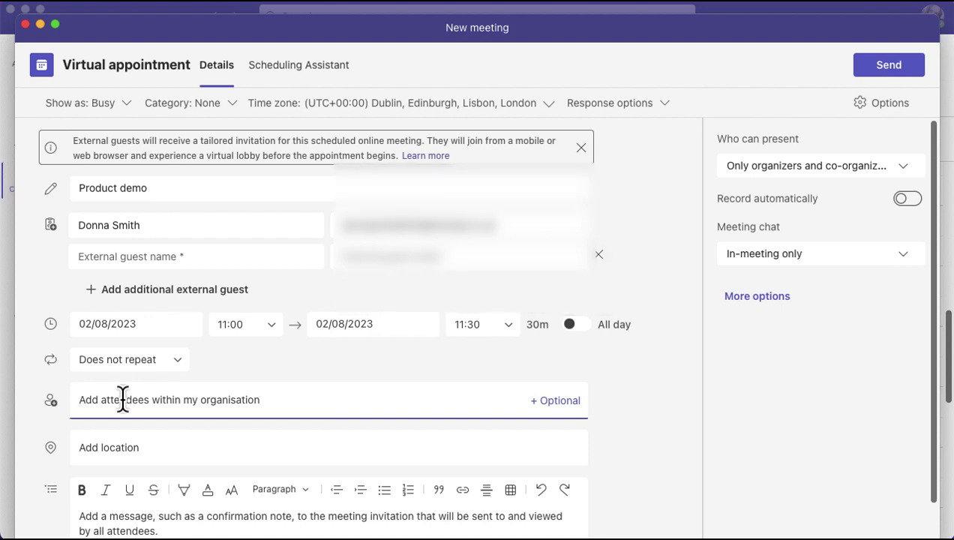
scroll(650, 486, "down", 1)
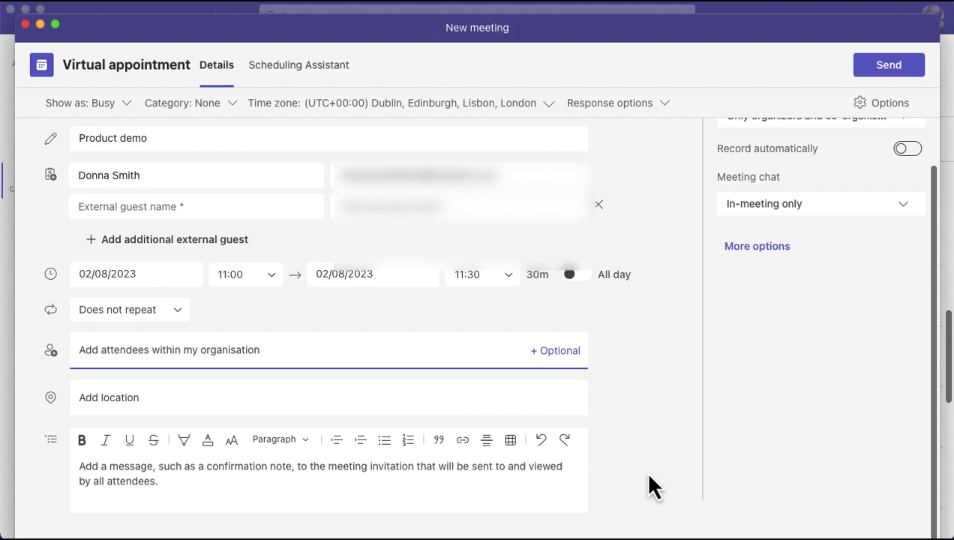
scroll(675, 413, "up", 2)
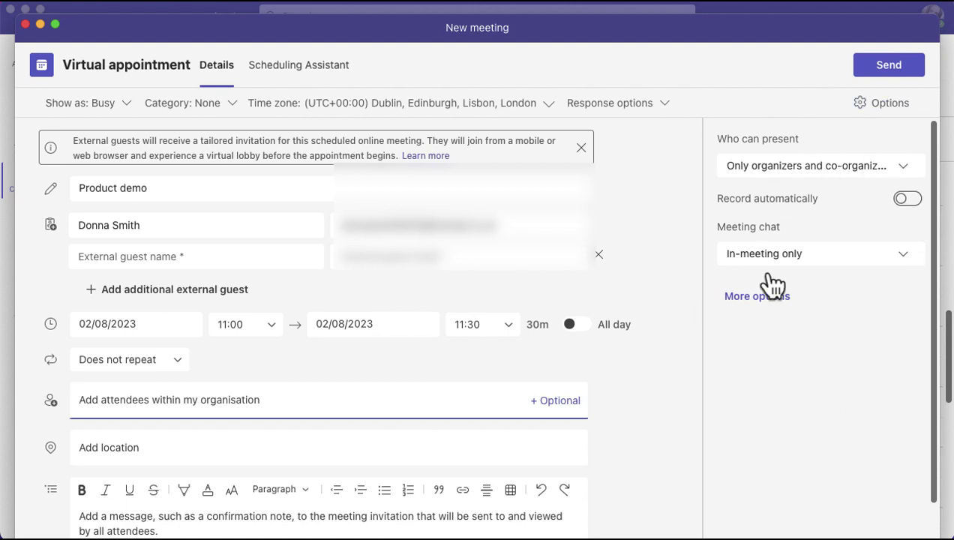
left_click(841, 168)
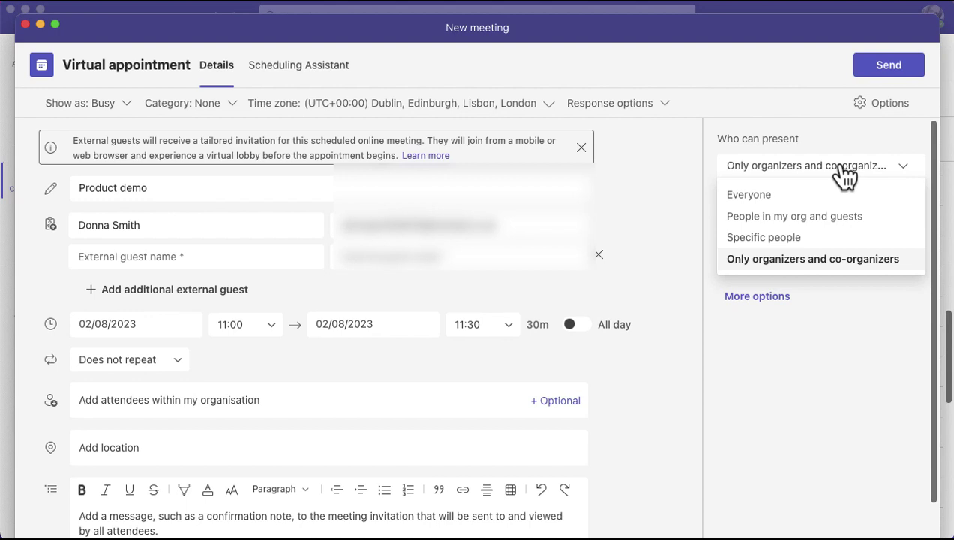
left_click(756, 365)
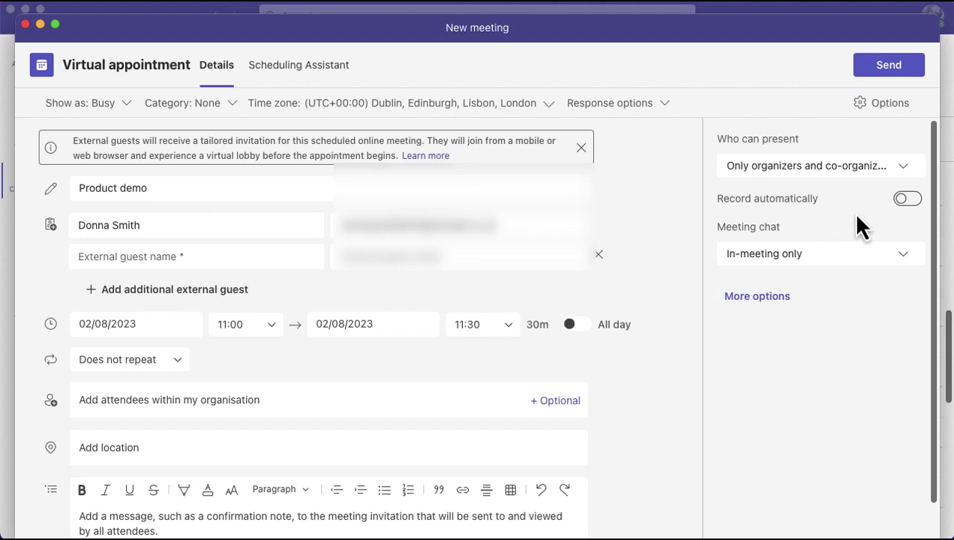
left_click(833, 259)
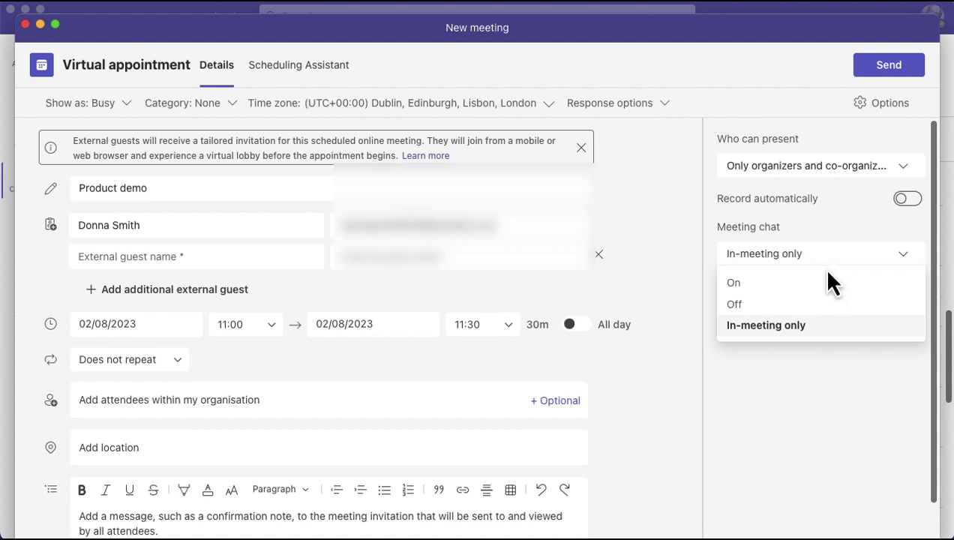
left_click(800, 403)
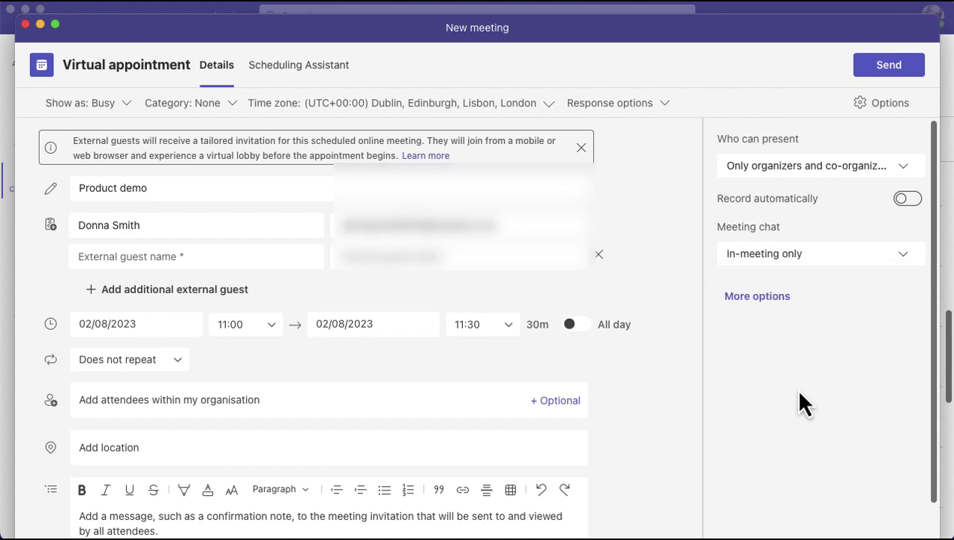